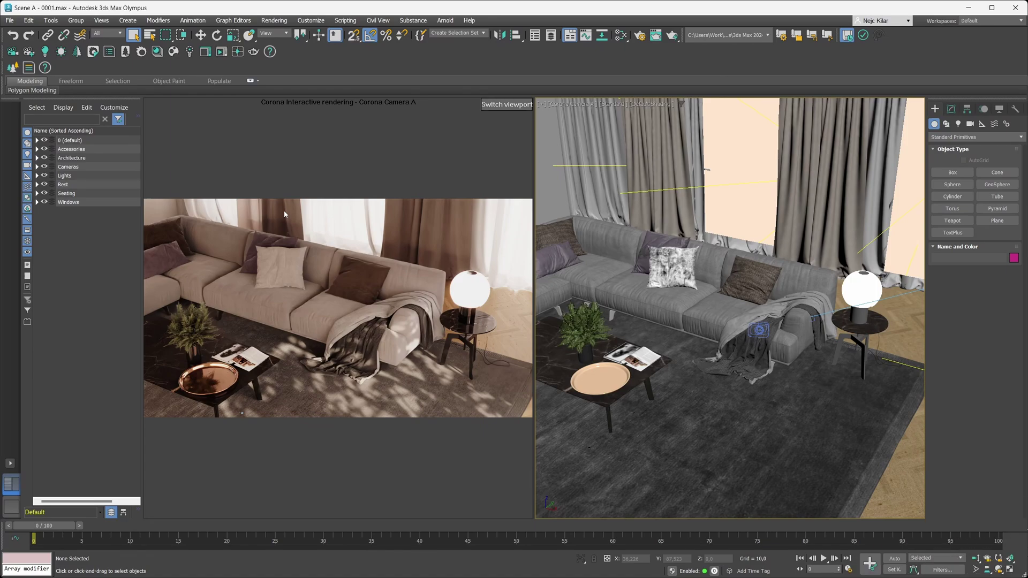
- Open the Corona Lister to list the scene's three Corona cameras and their settings
left_click(109, 52)
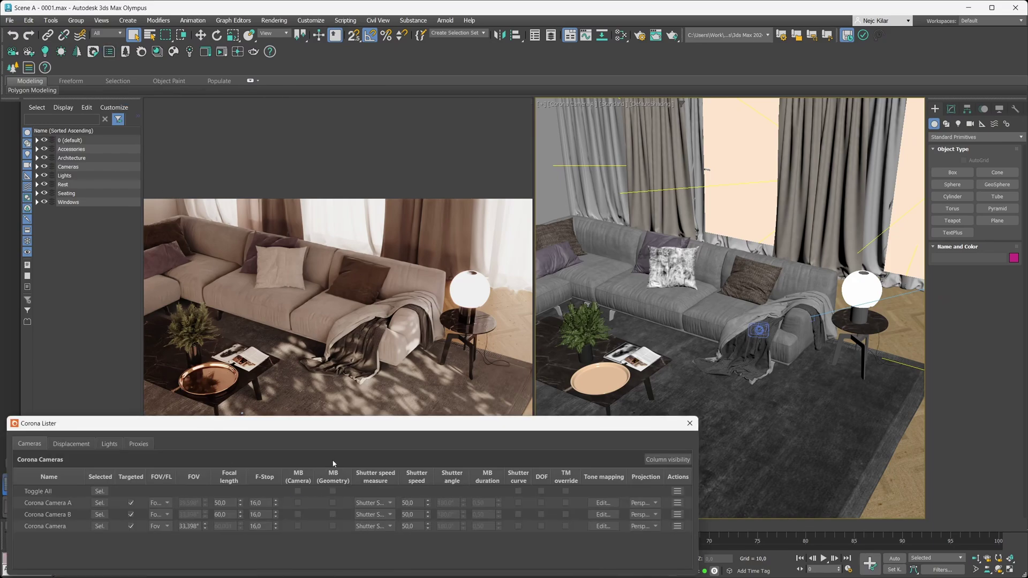
left_click(71, 443)
left_click(109, 443)
left_click(126, 447)
left_click(31, 444)
left_click(99, 503)
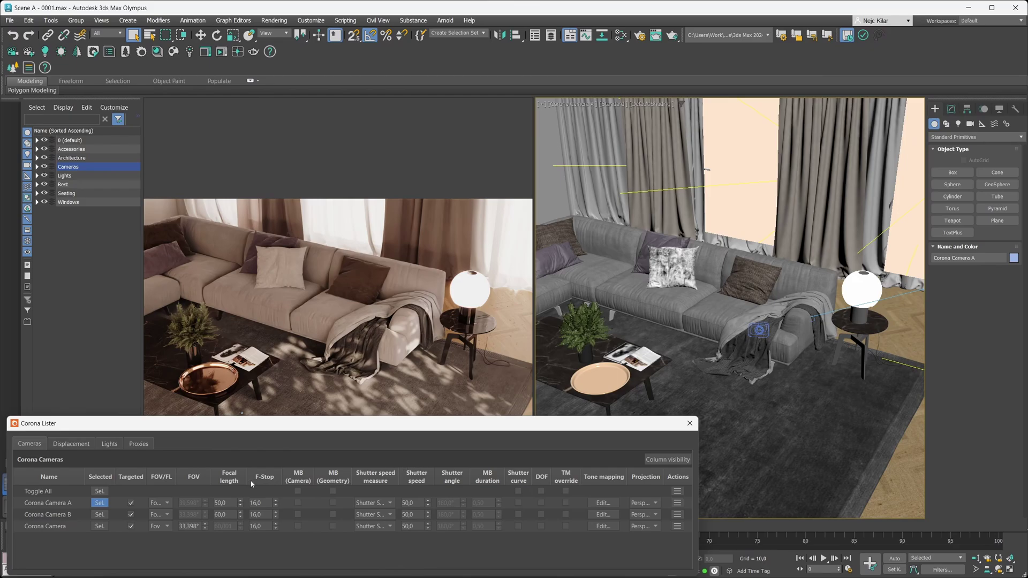
left_click(101, 515)
left_click(100, 527)
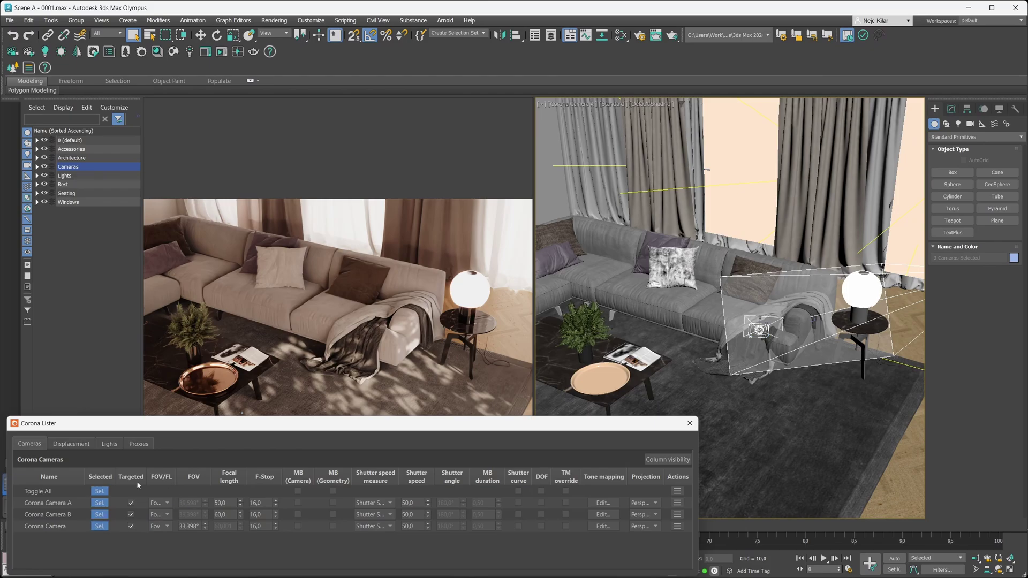
left_click(100, 491)
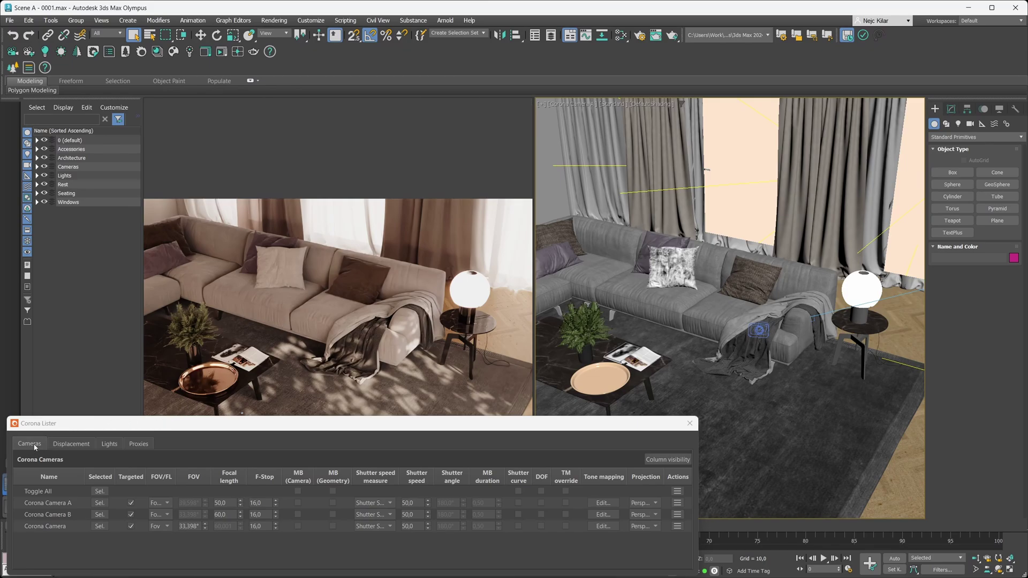
left_click(109, 444)
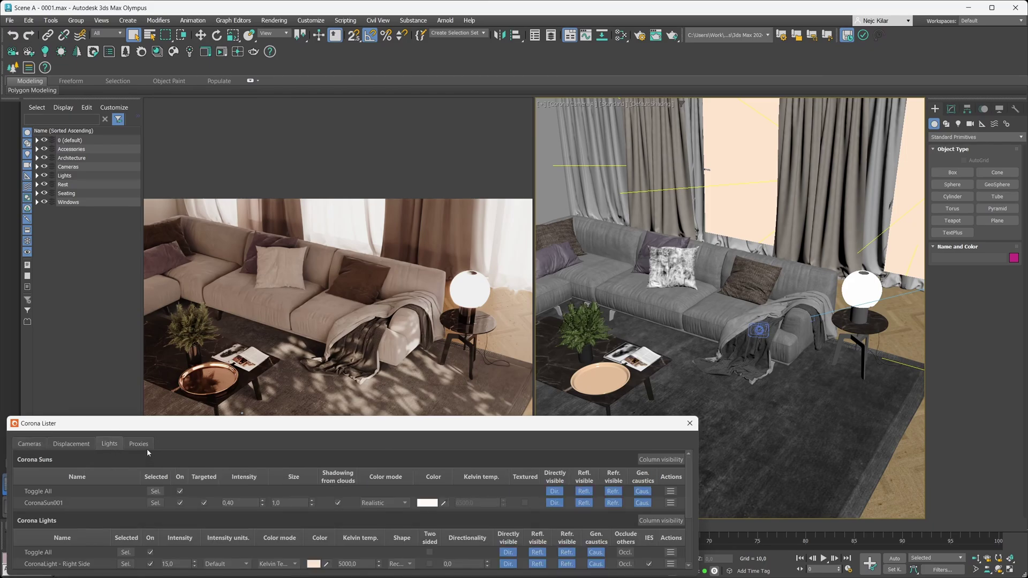
left_click(30, 444)
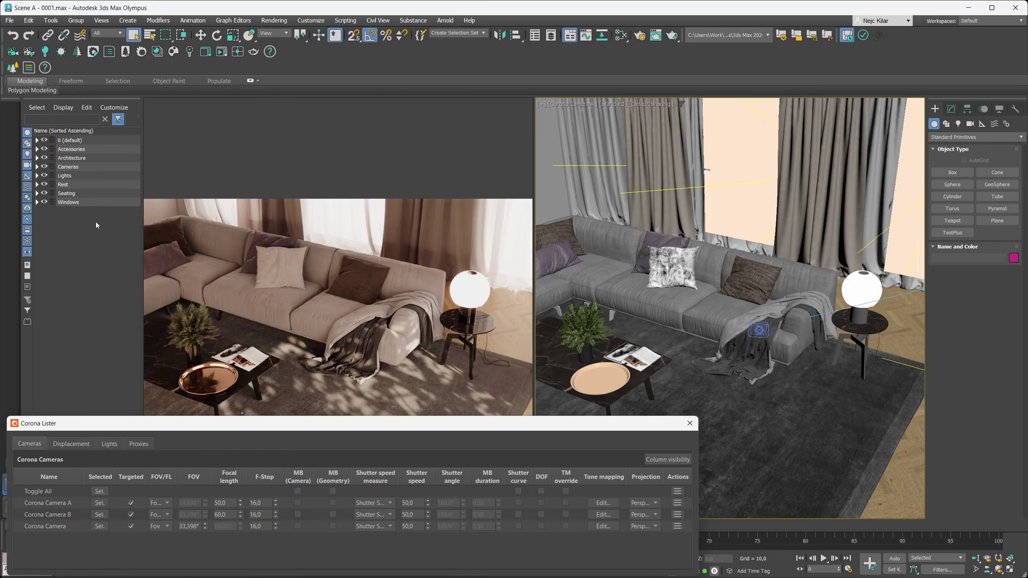
left_click_drag(136, 143, 129, 233)
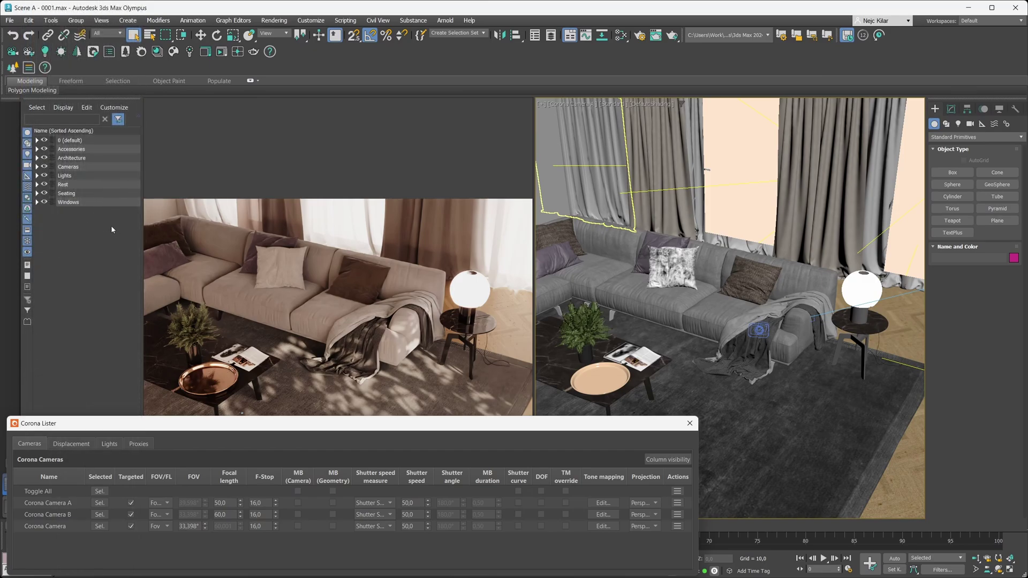
- Change Corona Camera A's focal length in the Lister's Cameras tab to 60
mouse_move(338, 297)
double_click(220, 504)
type("60")
key("Return")
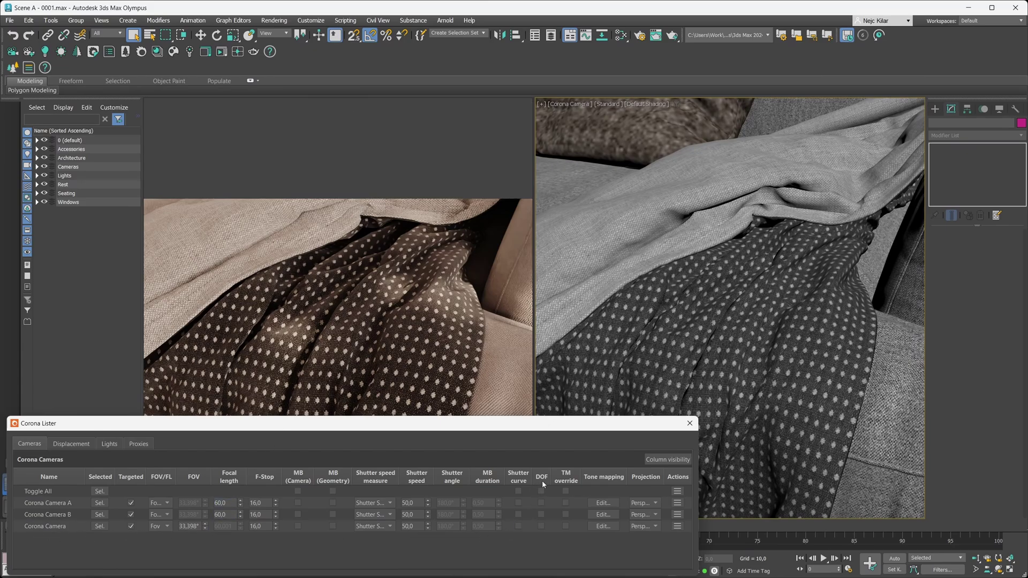
- Enable depth of field on the third camera and set its F-Stop to 4
left_click(541, 526)
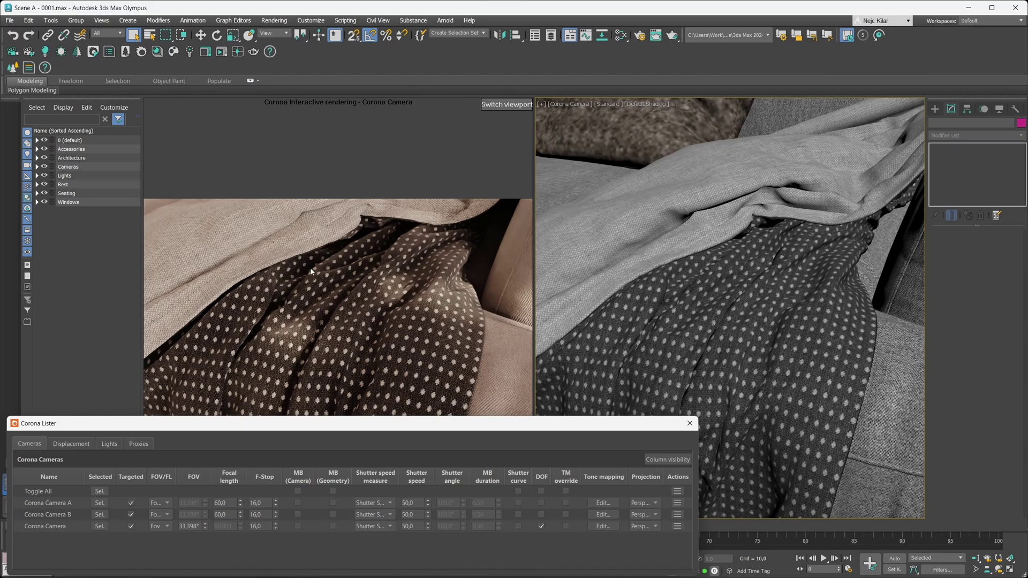
double_click(259, 526)
type("4")
key("Return")
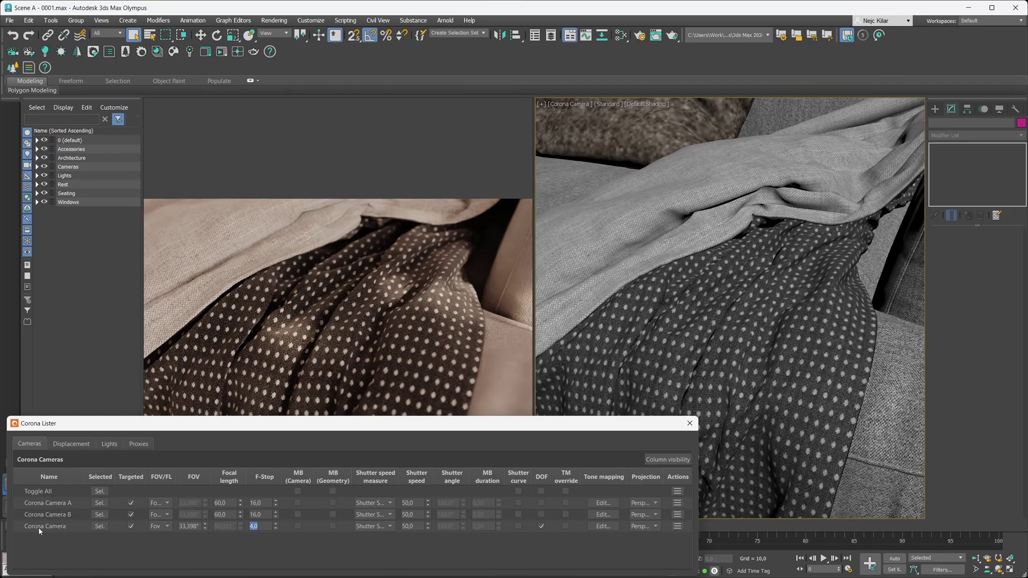
- Rename the third camera to 'Corona Camera C' and select it in the scene
double_click(70, 527)
left_click(73, 527)
type("C")
key("Return")
left_click(101, 527)
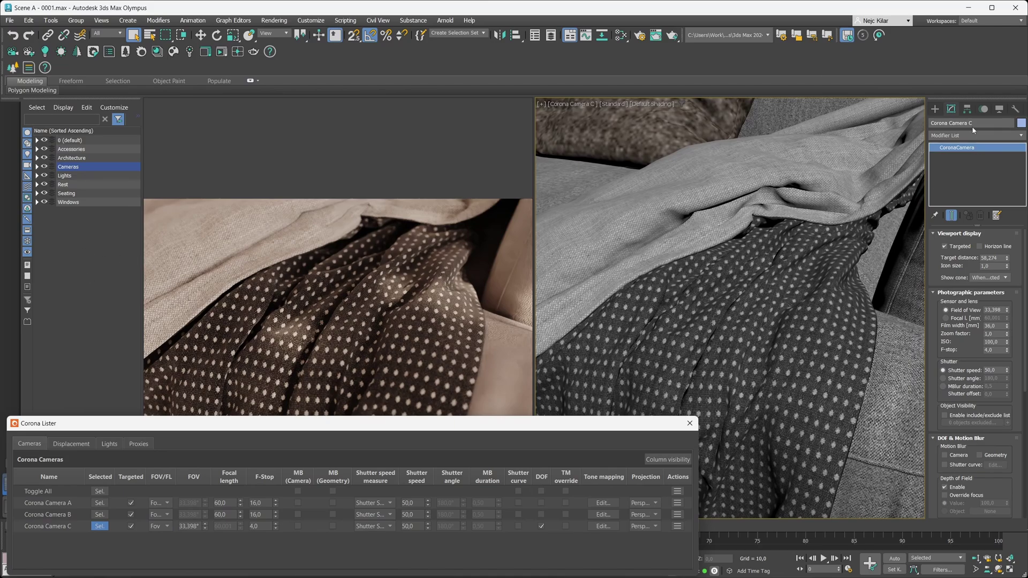
- Drag Corona Camera C to a new position in the Perspective viewport
left_click_drag(939, 321, 934, 261)
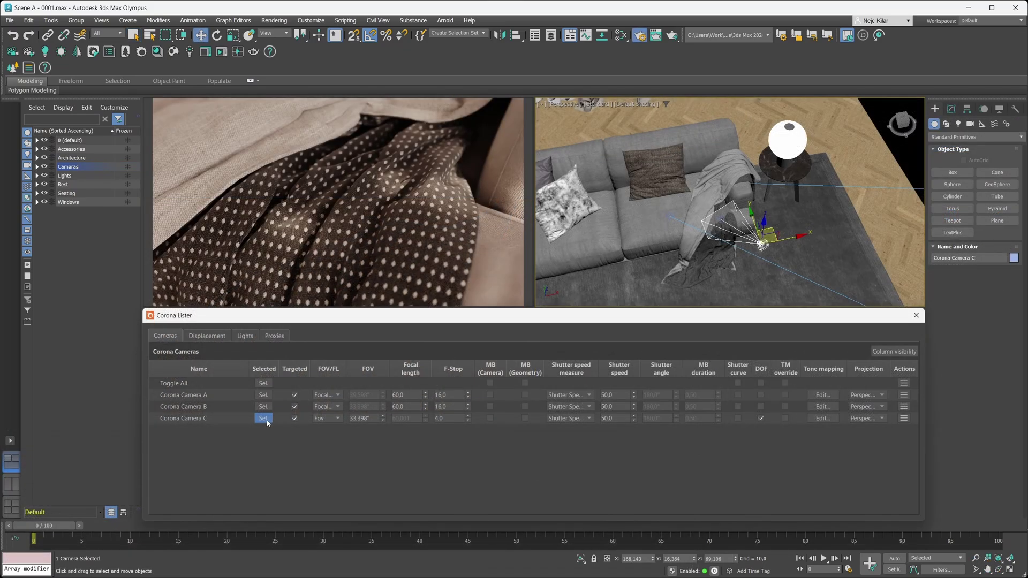
left_click_drag(761, 245, 801, 242)
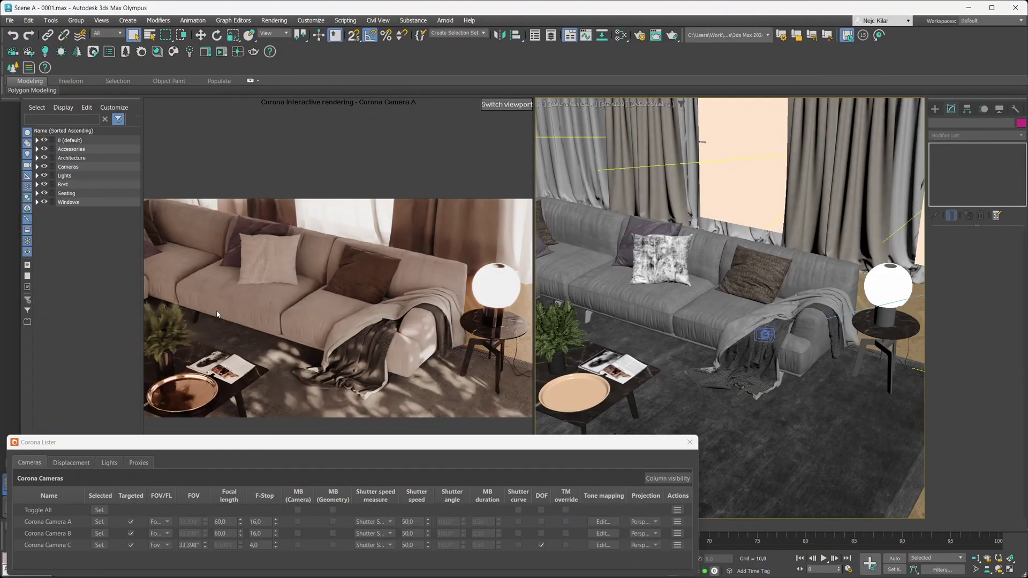
- Show the Lights tab and make the Lister taller to reveal all light tables
left_click(104, 462)
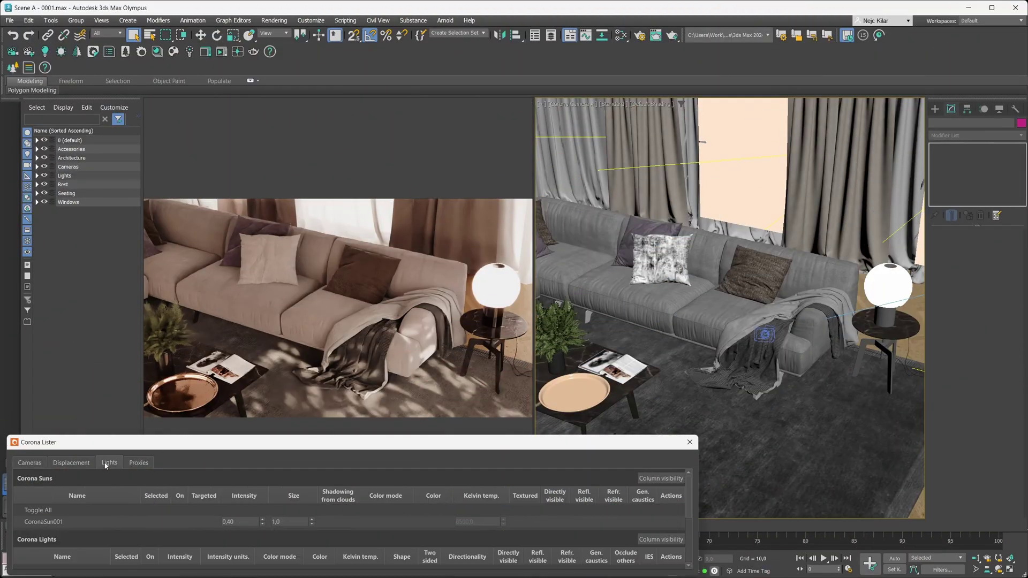
left_click_drag(129, 436, 150, 267)
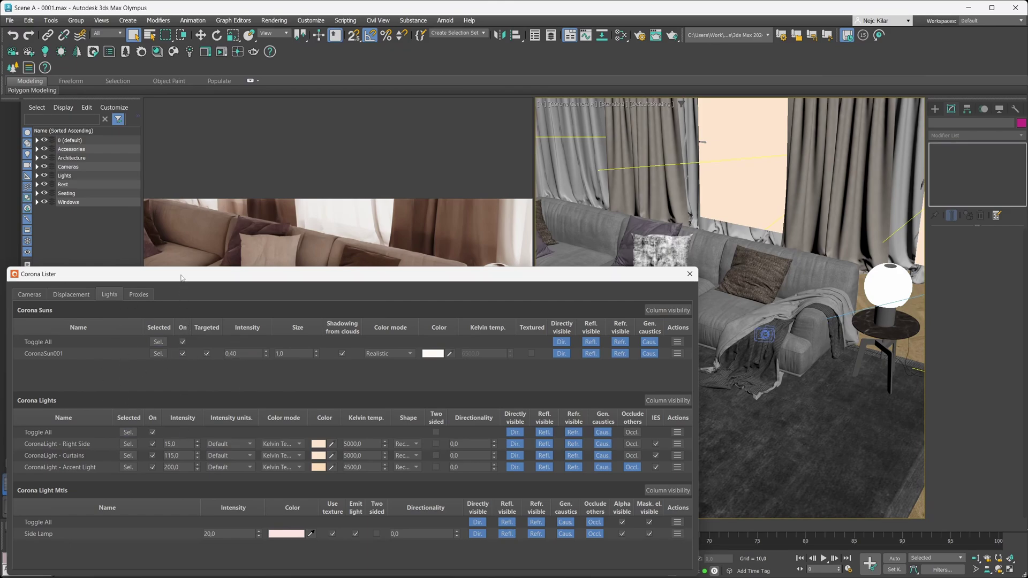
- Set CoronaSun001's size to 4
left_click_drag(180, 268, 189, 429)
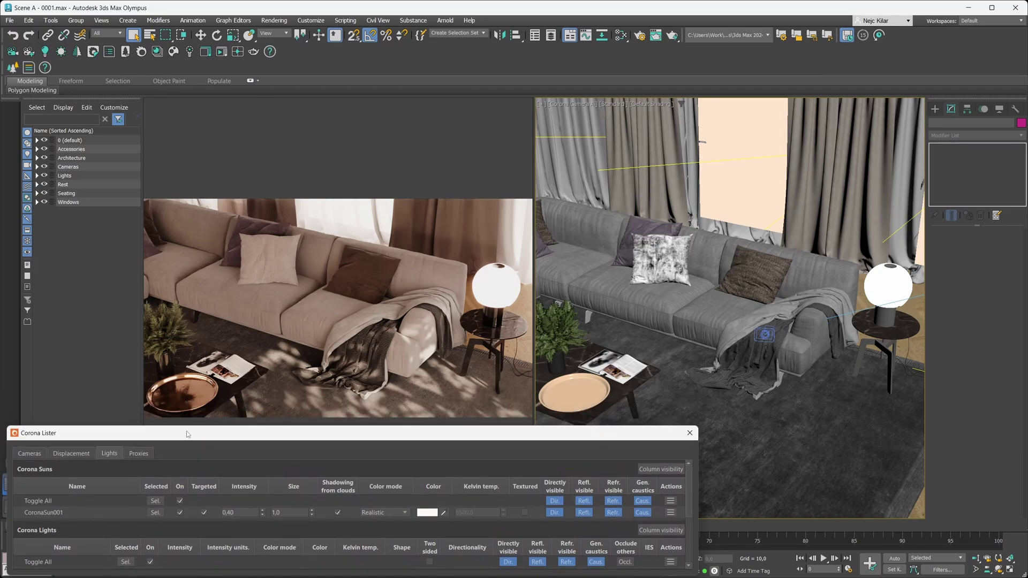
left_click(278, 512)
double_click(284, 514)
type("4")
key("Return")
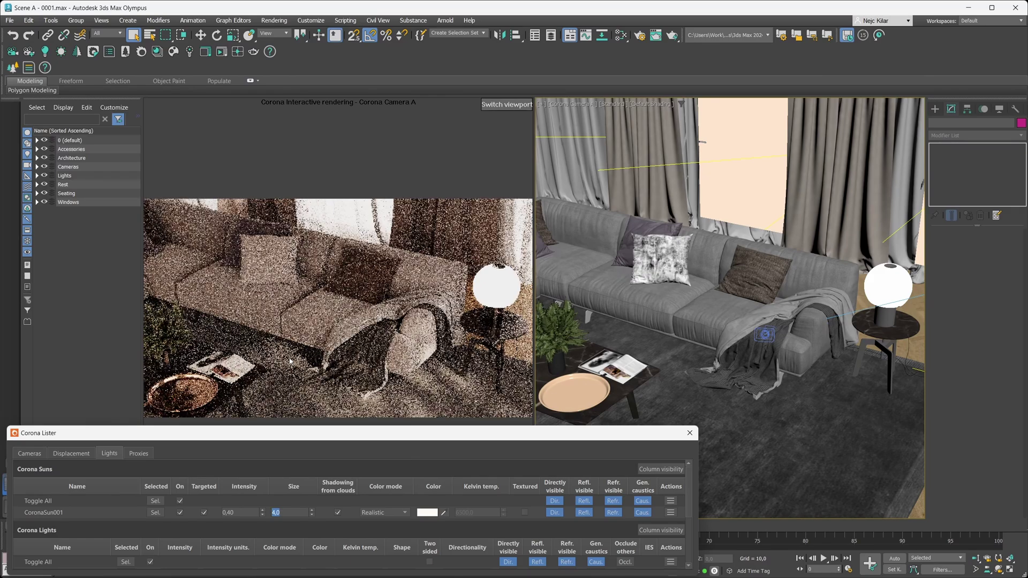
- Set the Curtains light's Kelvin colour temperature to 8000
left_click_drag(271, 428, 265, 317)
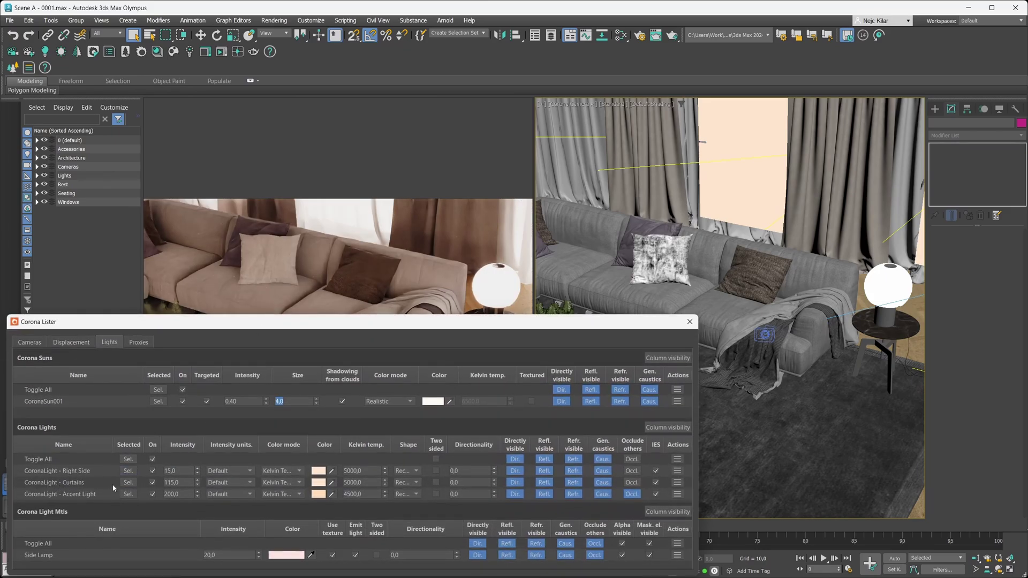
double_click(367, 482)
type("8000")
key("Return")
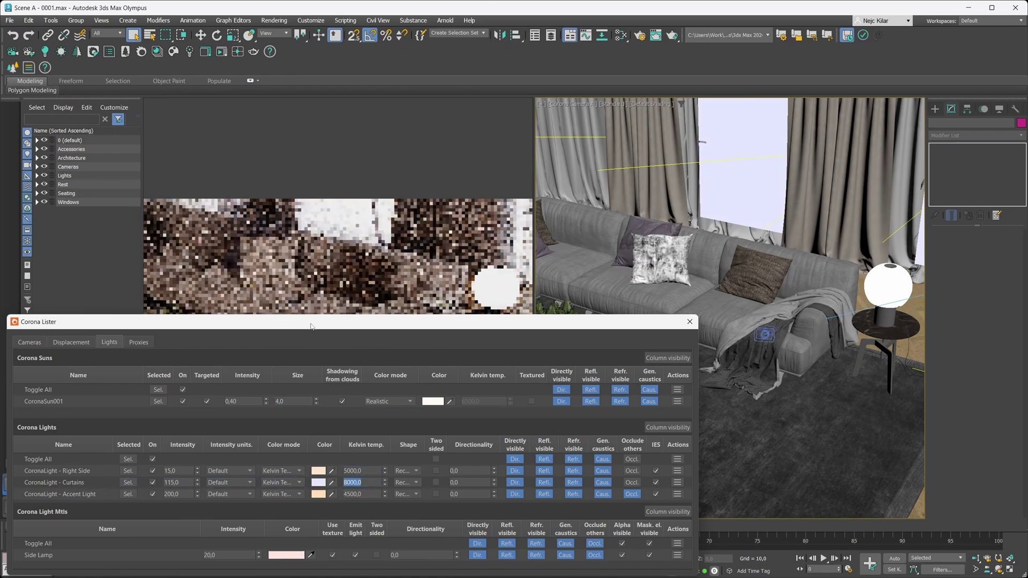
left_click_drag(309, 315, 306, 422)
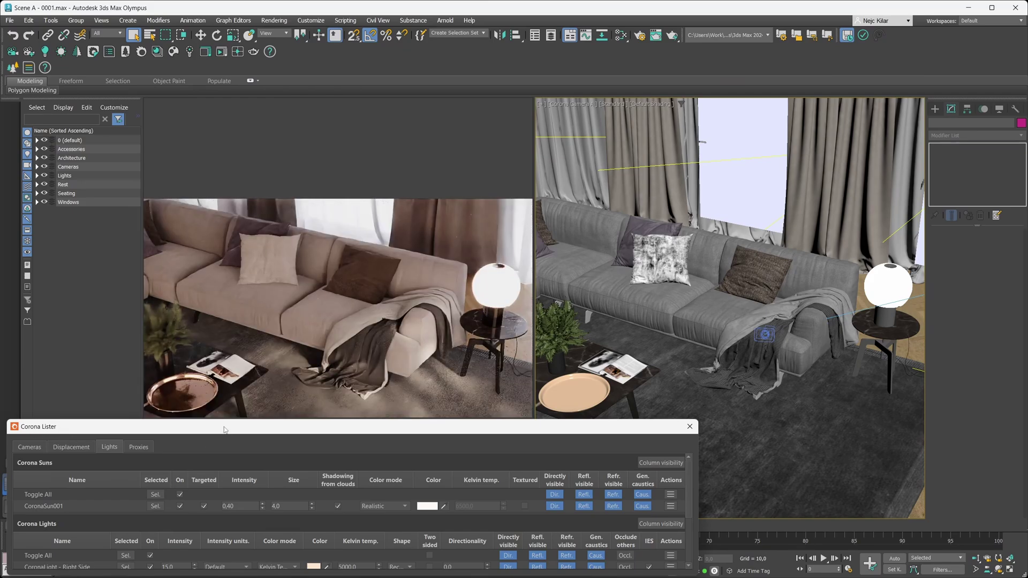
- Select CoronaLight - Curtains from the Lister and move it along its Y axis
left_click_drag(223, 422, 224, 327)
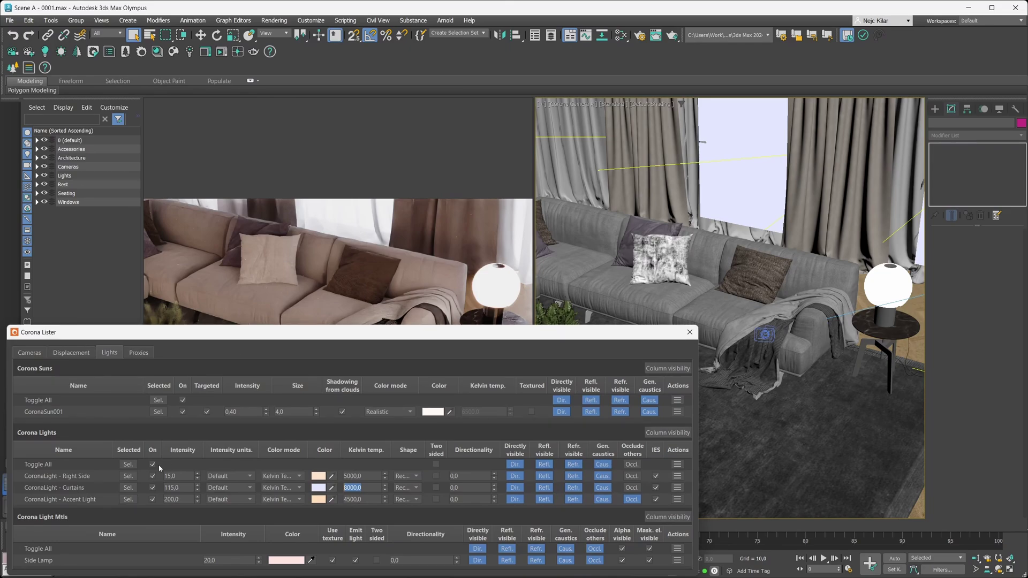
left_click(127, 489)
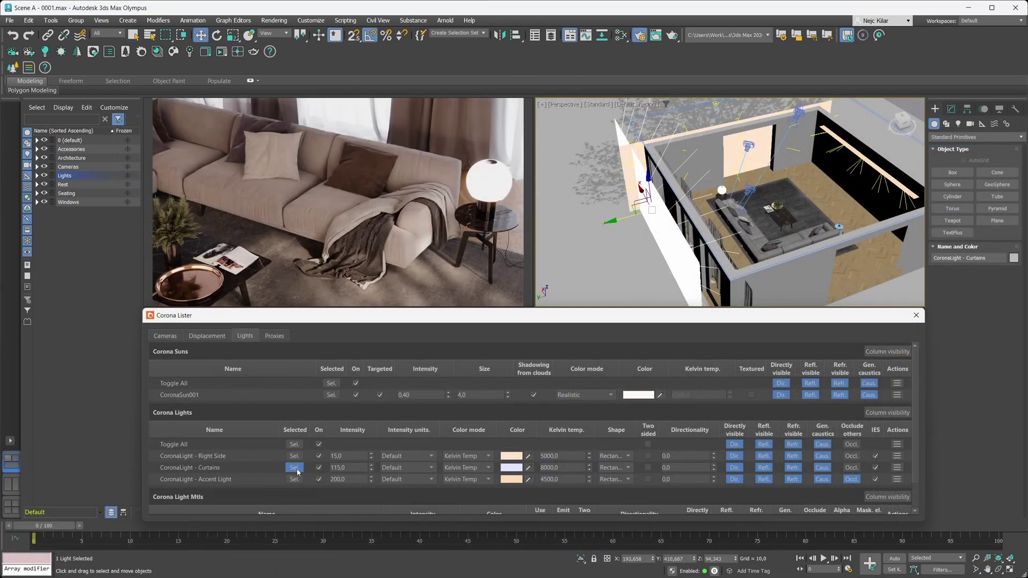
mouse_move(616, 224)
left_mouse_down()
mouse_move(589, 233)
mouse_move(620, 230)
left_mouse_up()
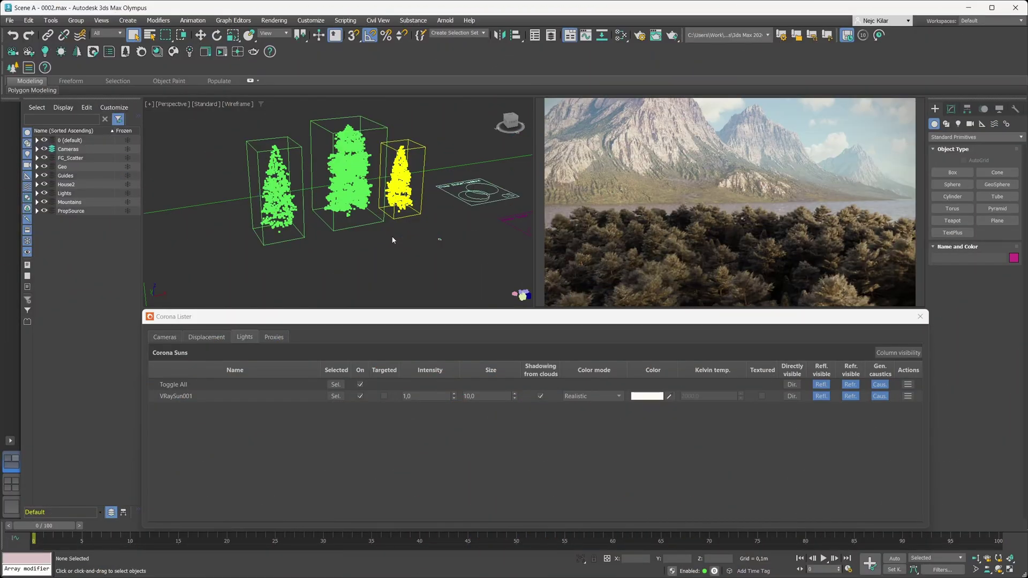
- Show the Proxies tab listing the forest scene's Corona proxies
left_click(274, 337)
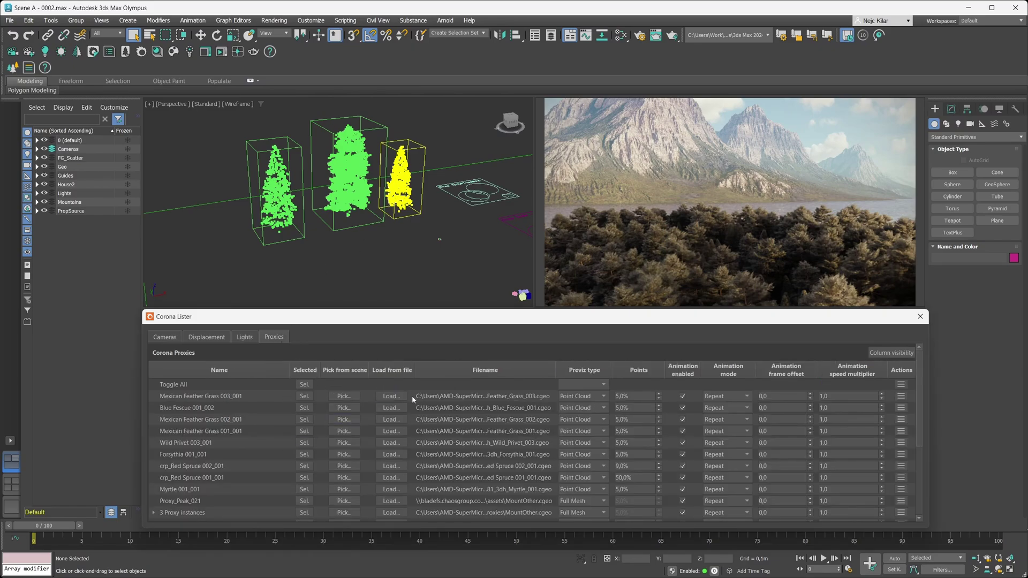
- Select the crp_Red Spruce 002_001 proxy and set its Previz type to Full Mesh
left_click_drag(916, 371, 905, 447)
scroll(905, 434, "up", 2)
scroll(905, 393, "up", 2)
left_click(300, 467)
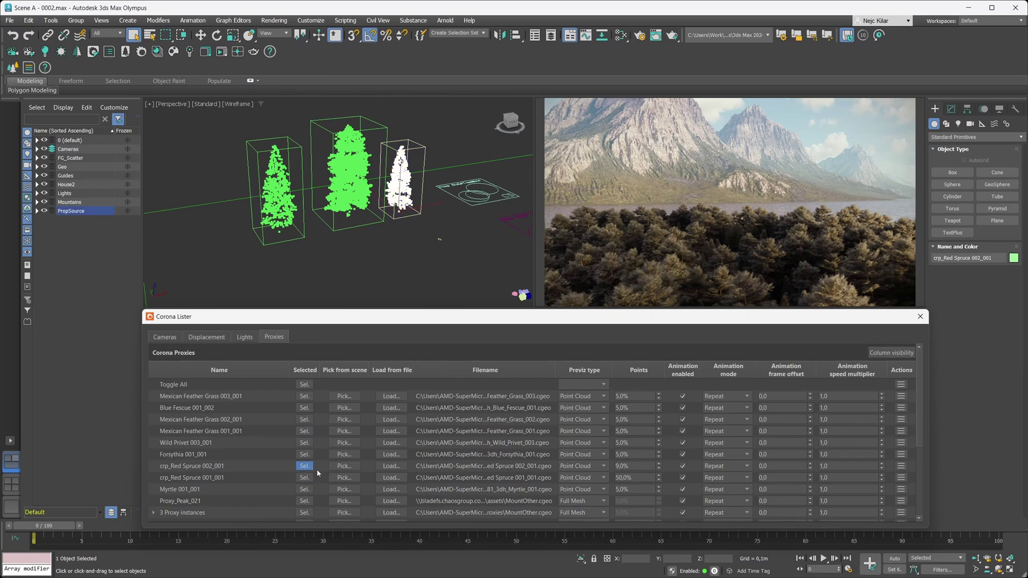
left_click(599, 465)
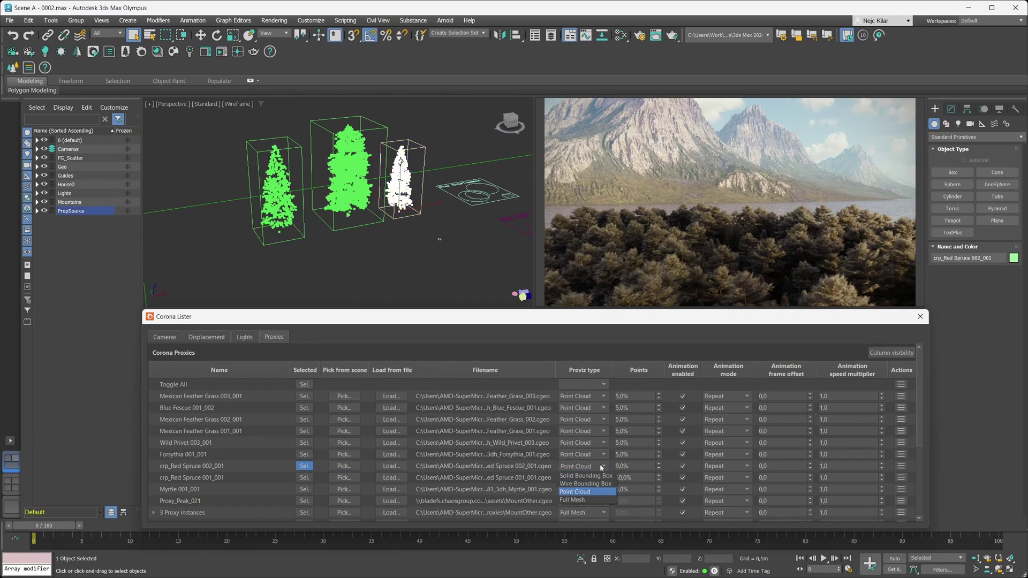
left_click(587, 500)
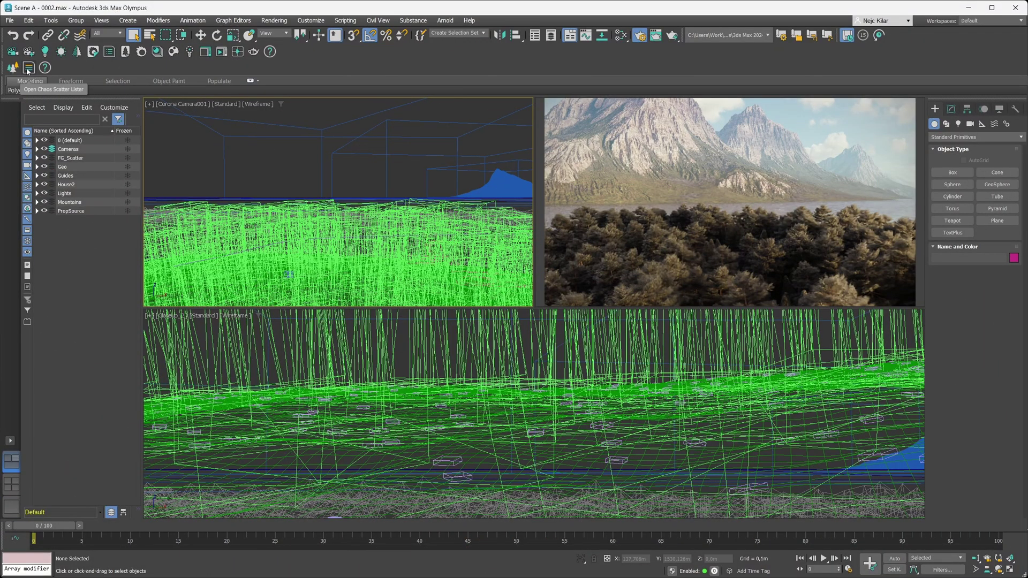
- Open the Chaos Scatter Lister to list the scene's seven scatters
left_click(44, 69)
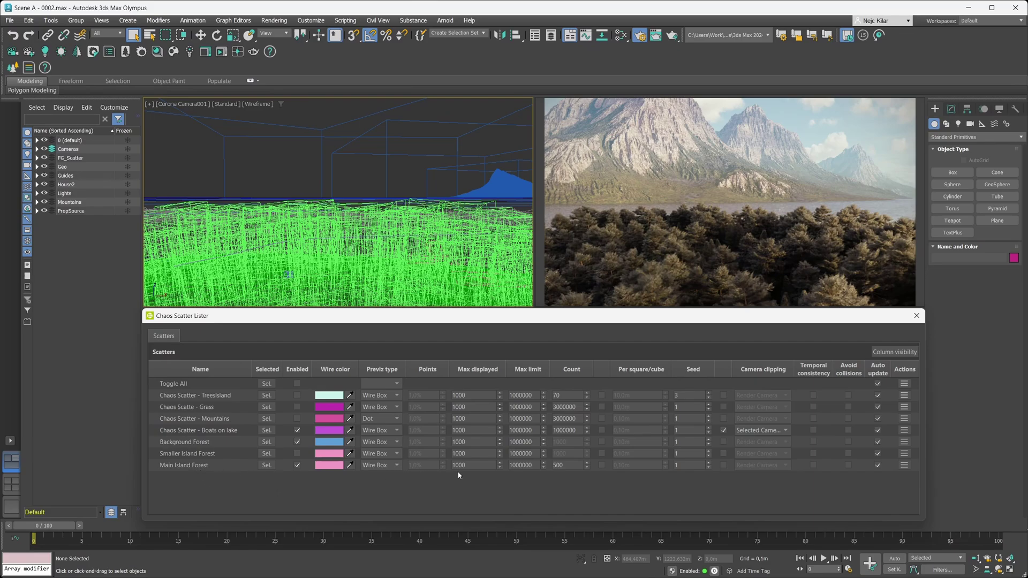
- Set the Main Island Forest scatter count to 150
left_click_drag(566, 466, 540, 468)
type("150")
key("Return")
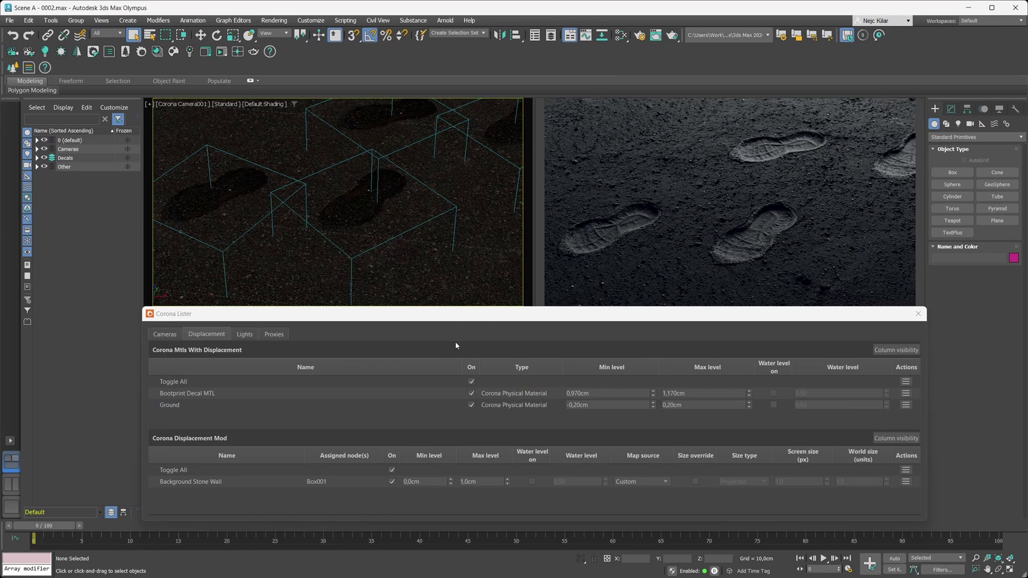
- Turn displacement off and back on for Bootprint Decal MTL and Ground
left_click(471, 393)
left_click(471, 405)
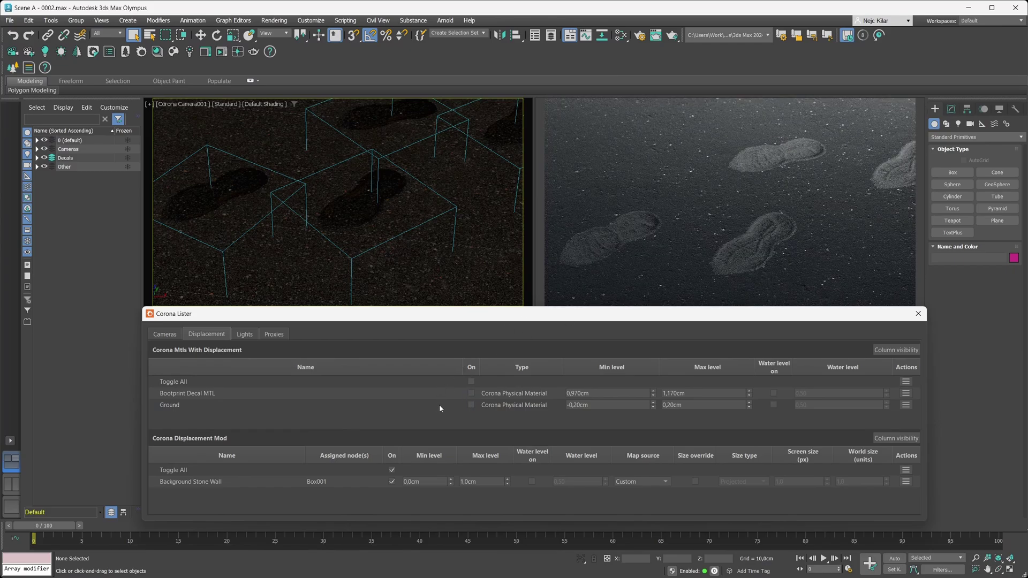
left_click(471, 393)
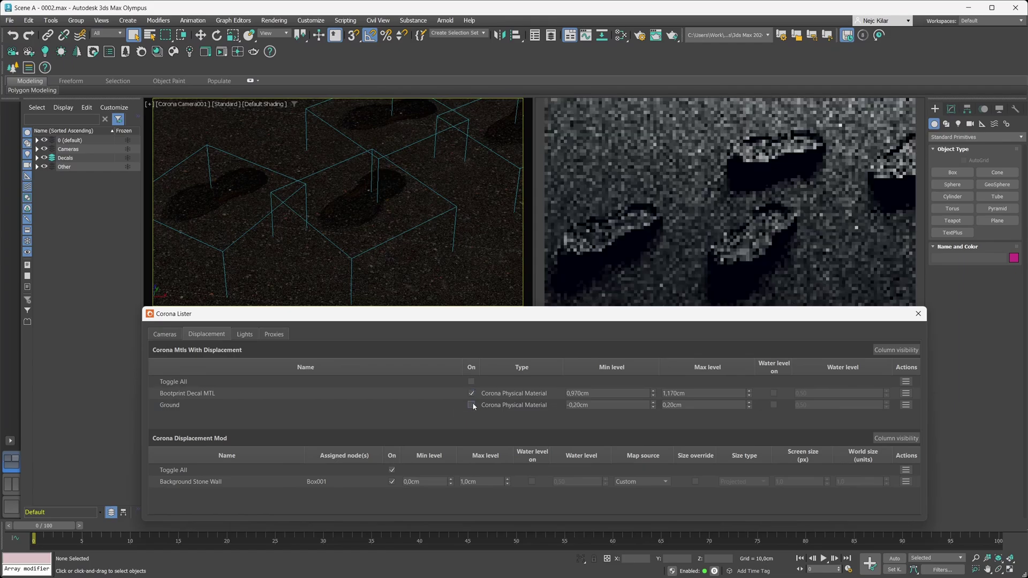
left_click(471, 405)
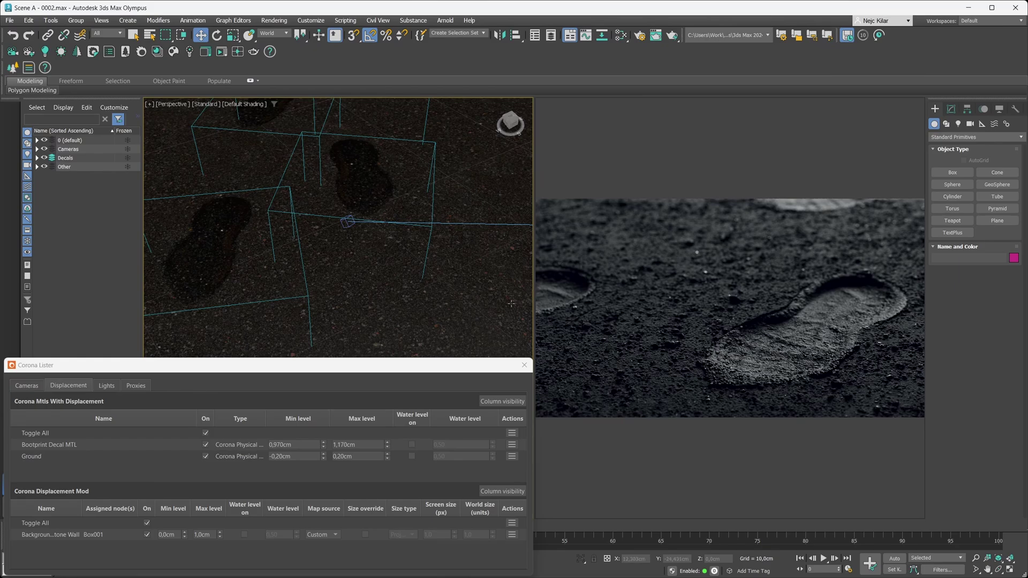
- Disable and then re-enable displacement on all materials at once
mouse_move(670, 280)
left_click(205, 432)
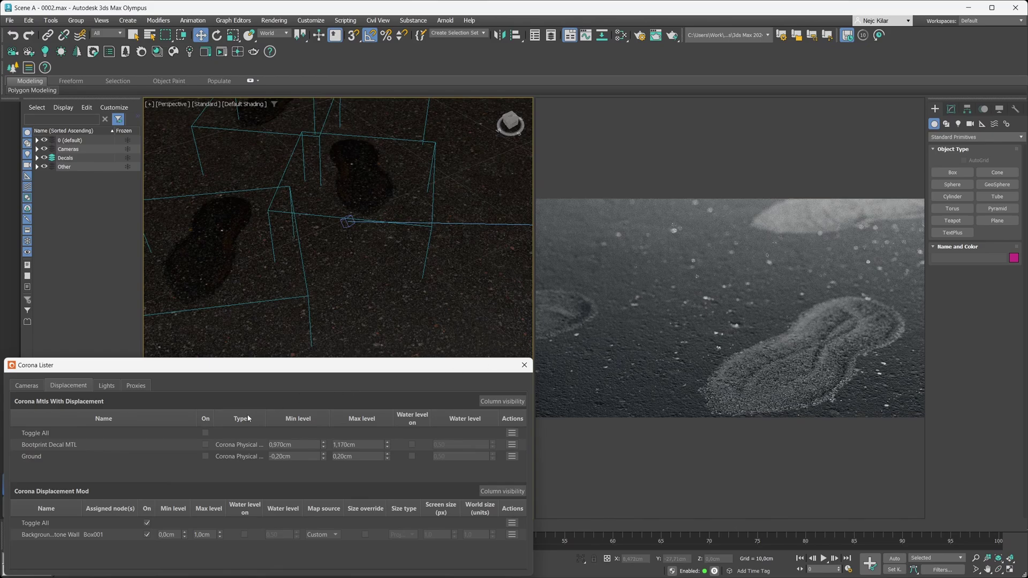
left_click(206, 432)
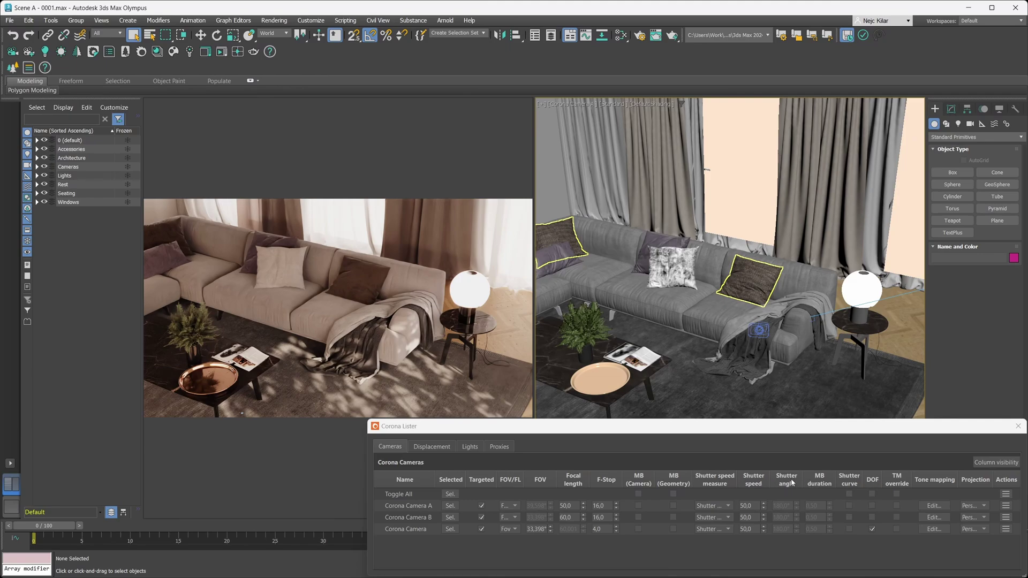
- Hide the FOV/FL, FOV, Shutter speed, Shutter angle and Projection camera columns, then show the Lights list
left_click(988, 464)
left_click_drag(696, 309, 632, 144)
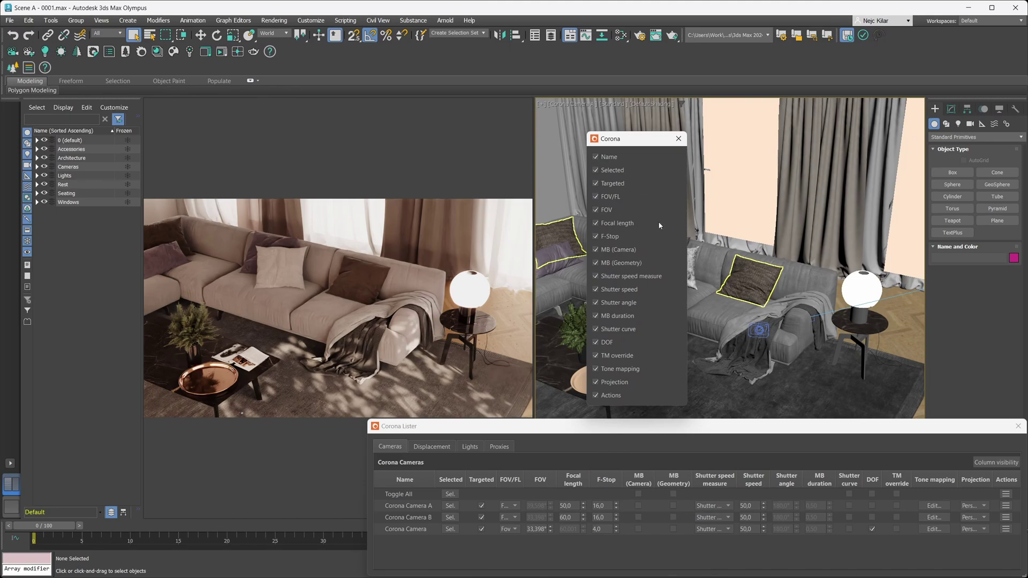
left_click(612, 197)
left_click(606, 210)
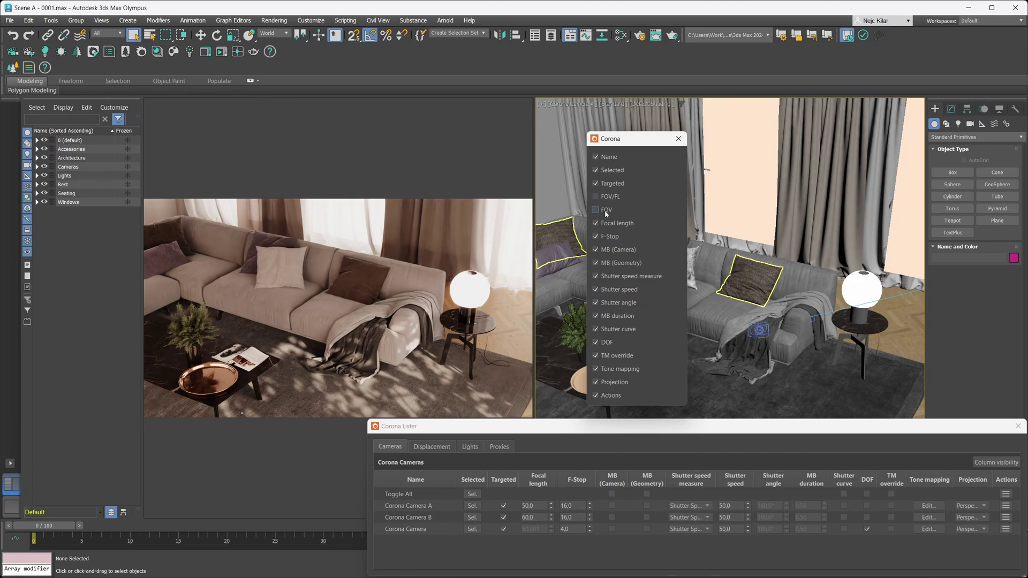
left_click(619, 289)
left_click(619, 303)
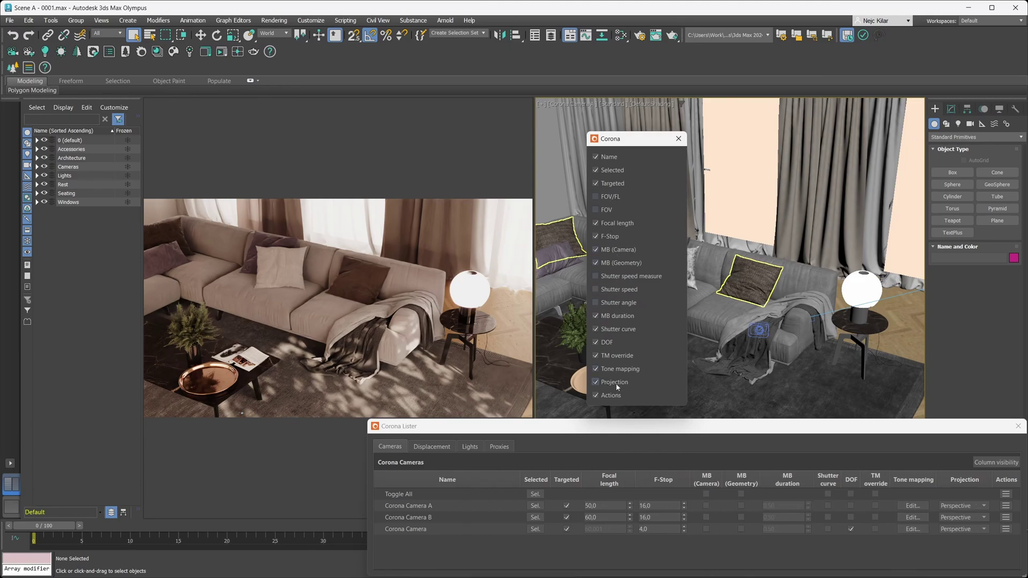
left_click(615, 382)
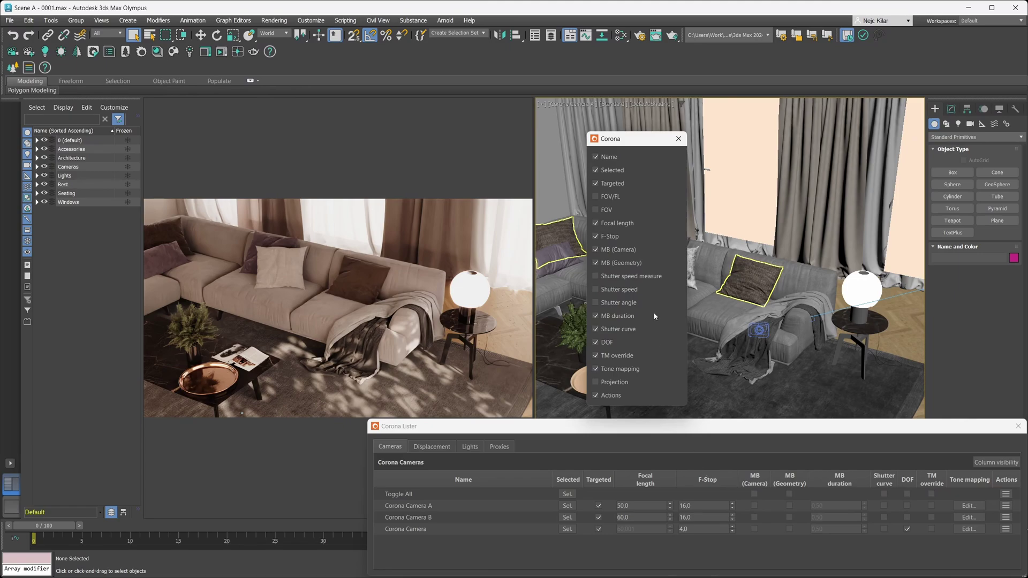
left_click(678, 138)
left_click(470, 447)
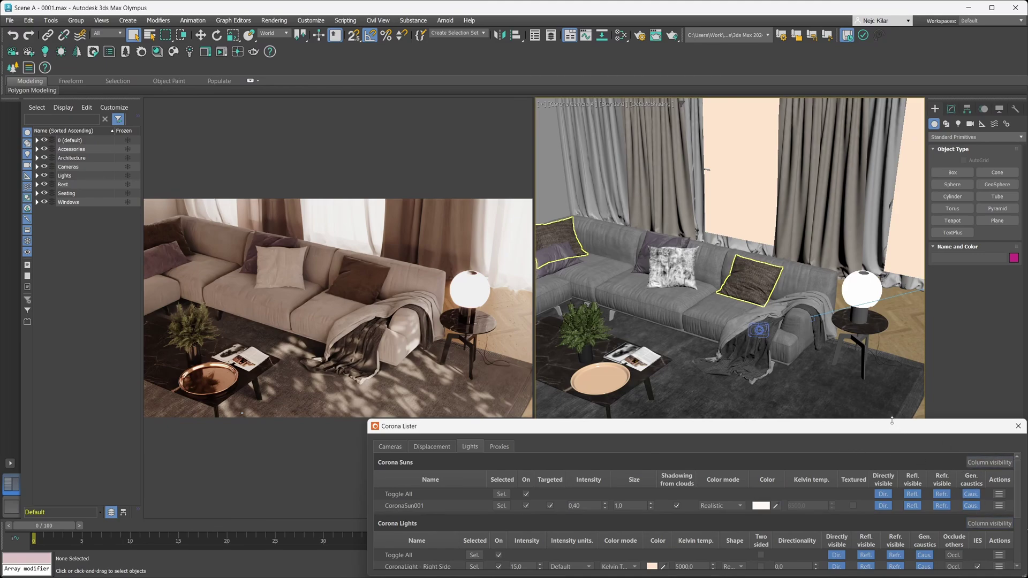
- Enlarge the Corona Lister, reposition the column checklist, and dismiss Corona Camera A's actions menu
left_click_drag(891, 421, 892, 325)
left_click(995, 368)
left_click_drag(685, 344, 609, 97)
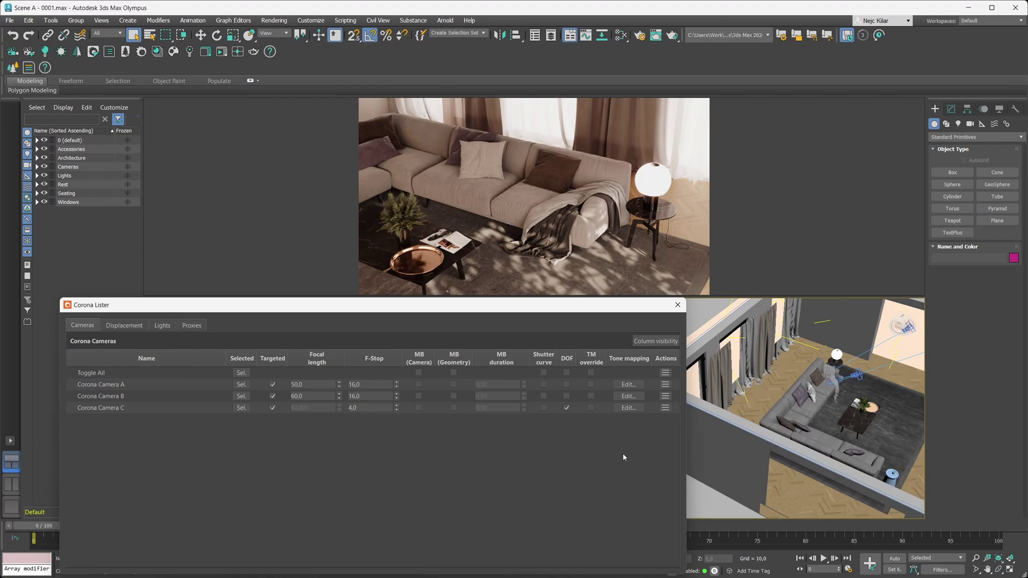
left_click(665, 385)
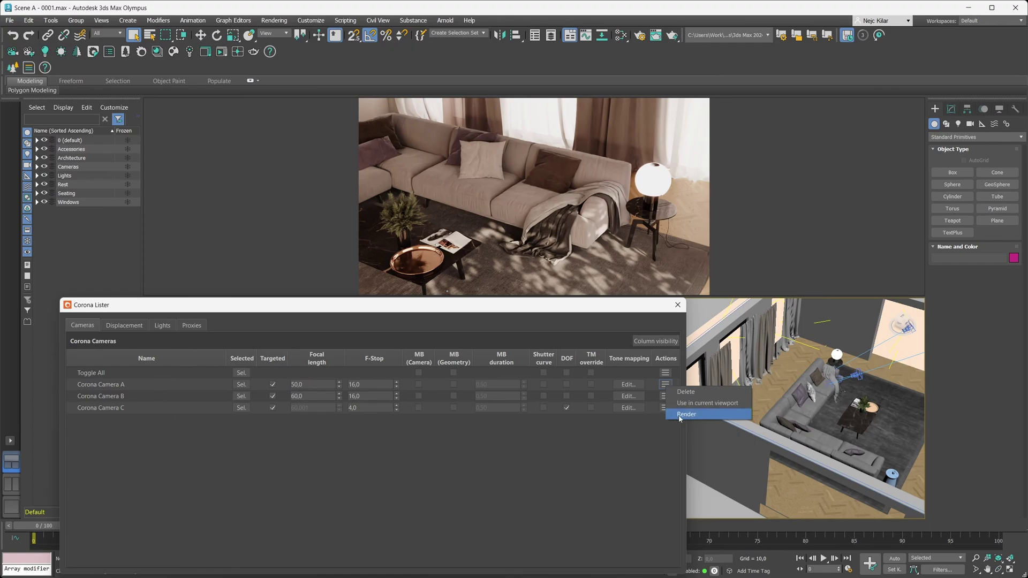
left_click(297, 453)
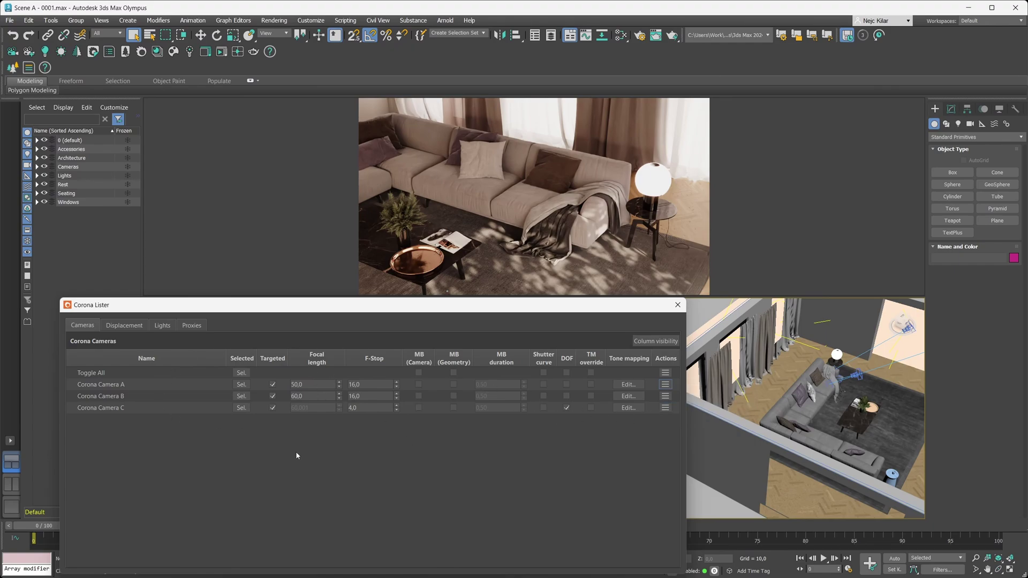
- Show the Corona Lights list and dismiss the Right Side light's actions menu without deleting
left_click(162, 327)
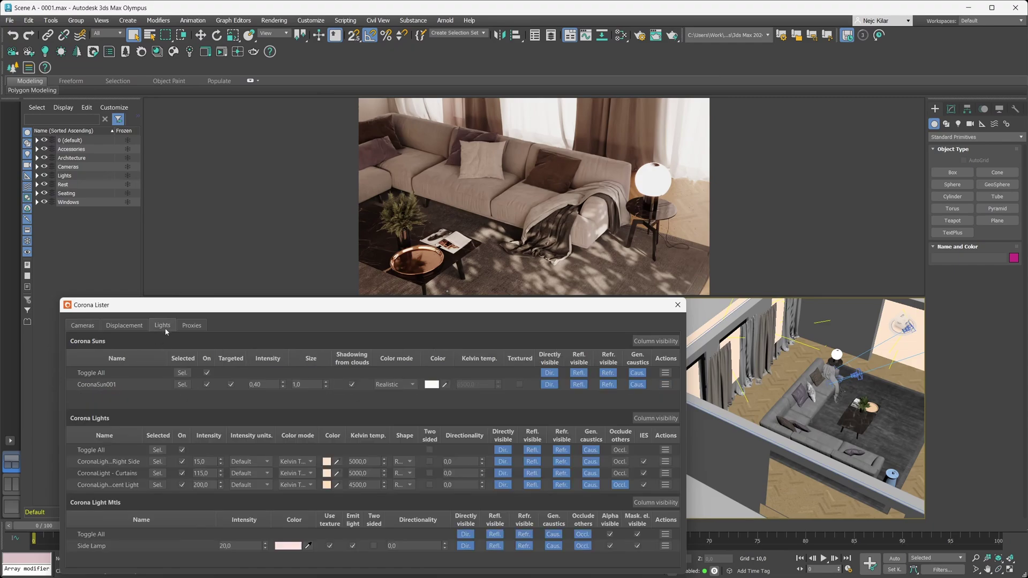
left_click(665, 463)
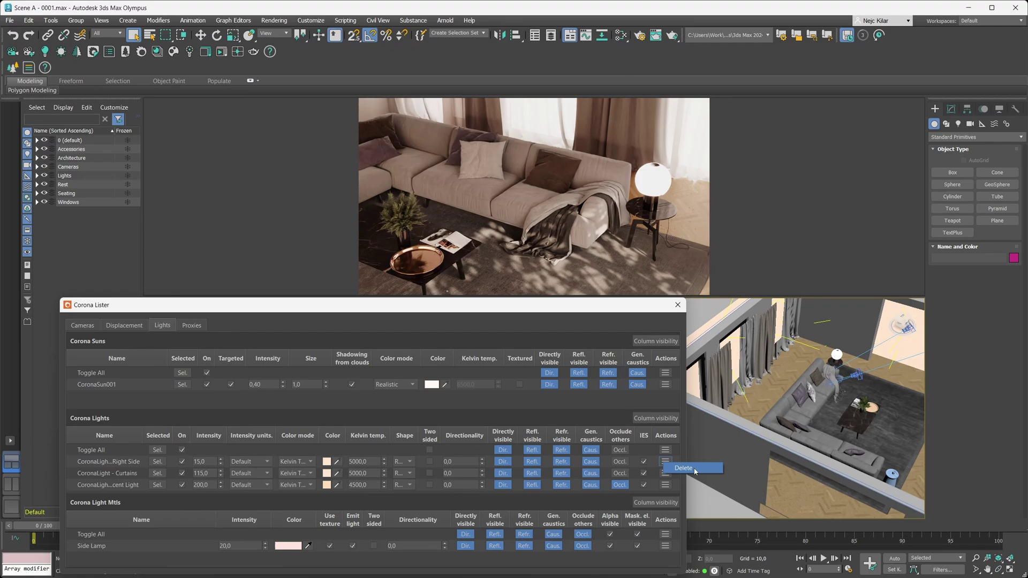
left_click(451, 409)
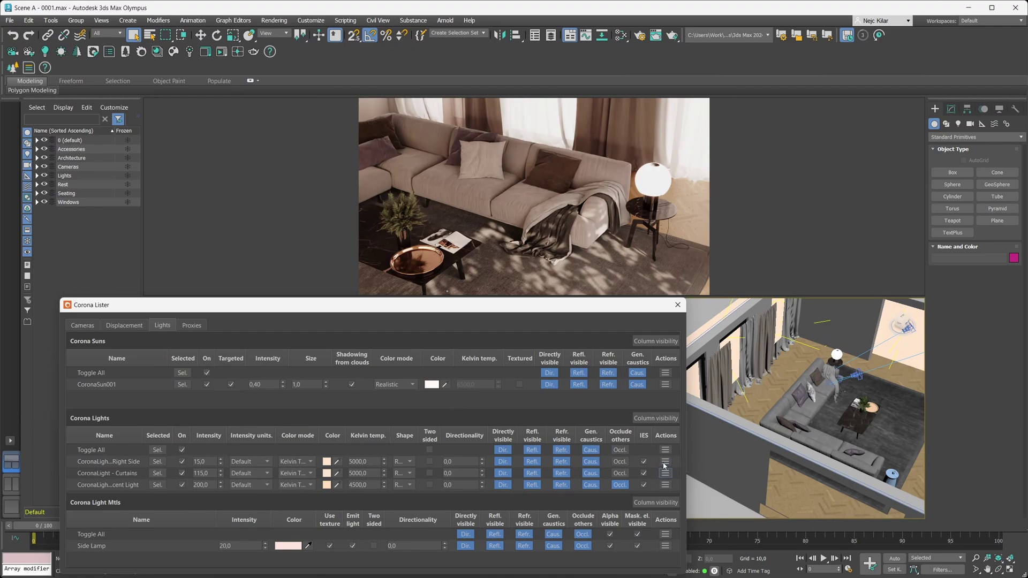